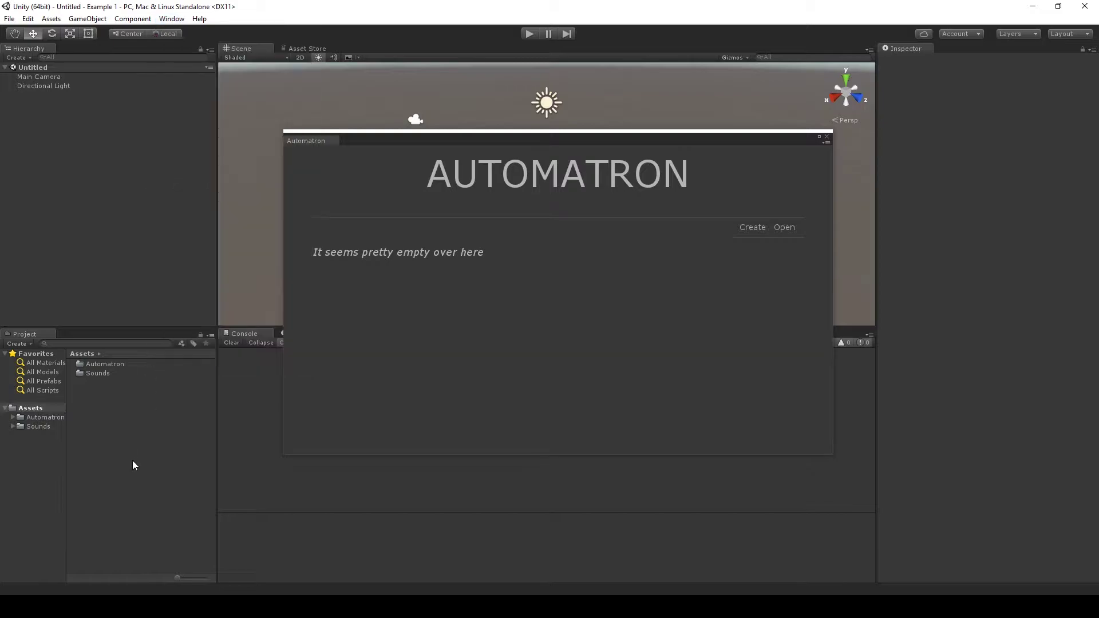
Step: Open the Sounds folder in the project assets and look through its contents
double_click(98, 373)
scroll(133, 458, "down", 2)
scroll(132, 458, "up", 2)
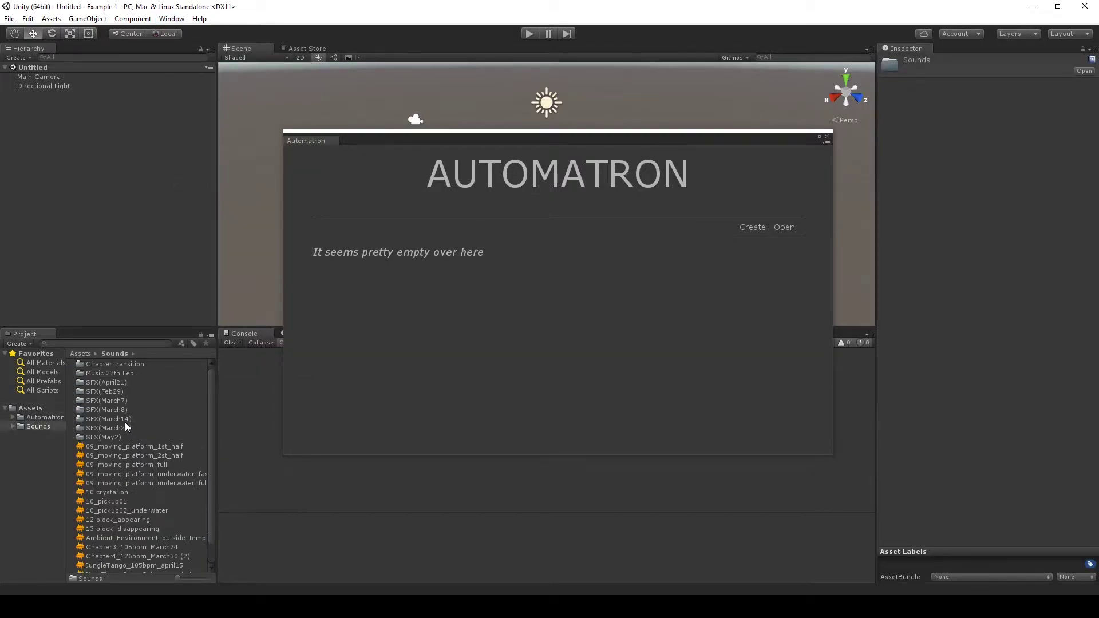
Step: Create a new Automatron automation named "Load In Background" in the default Configs path
left_click(361, 357)
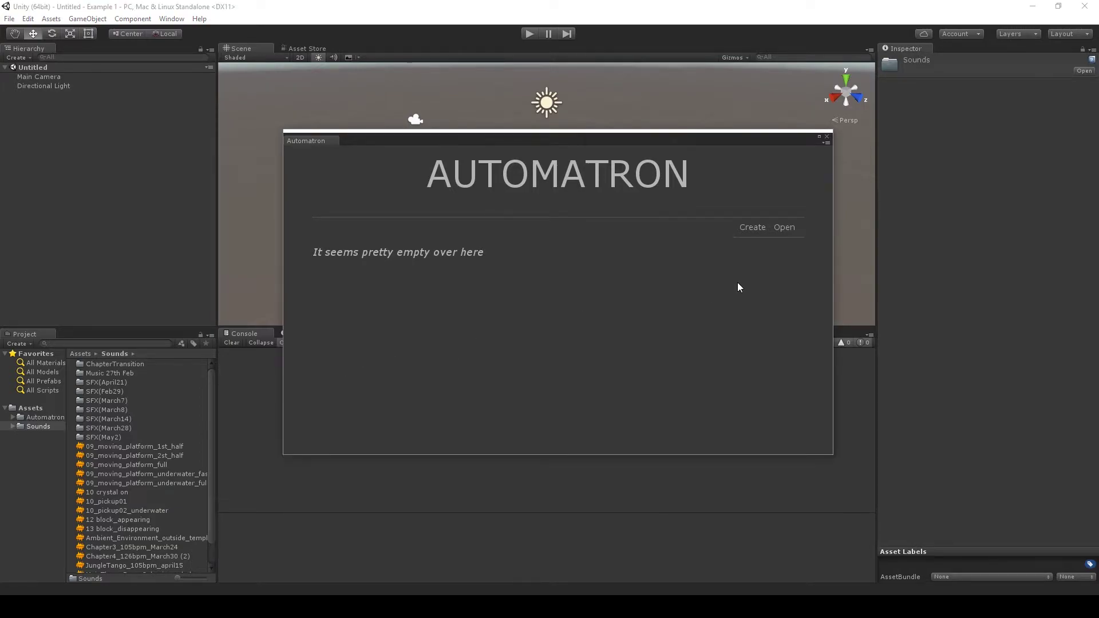
left_click(751, 228)
left_click(483, 273)
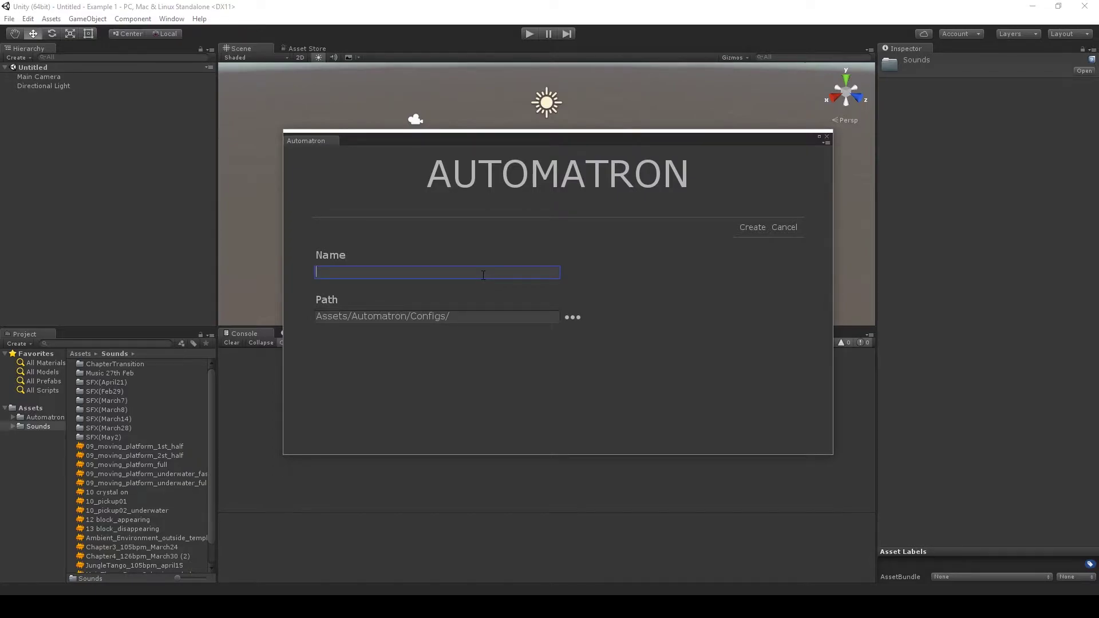
type("Load In Background")
key("Return")
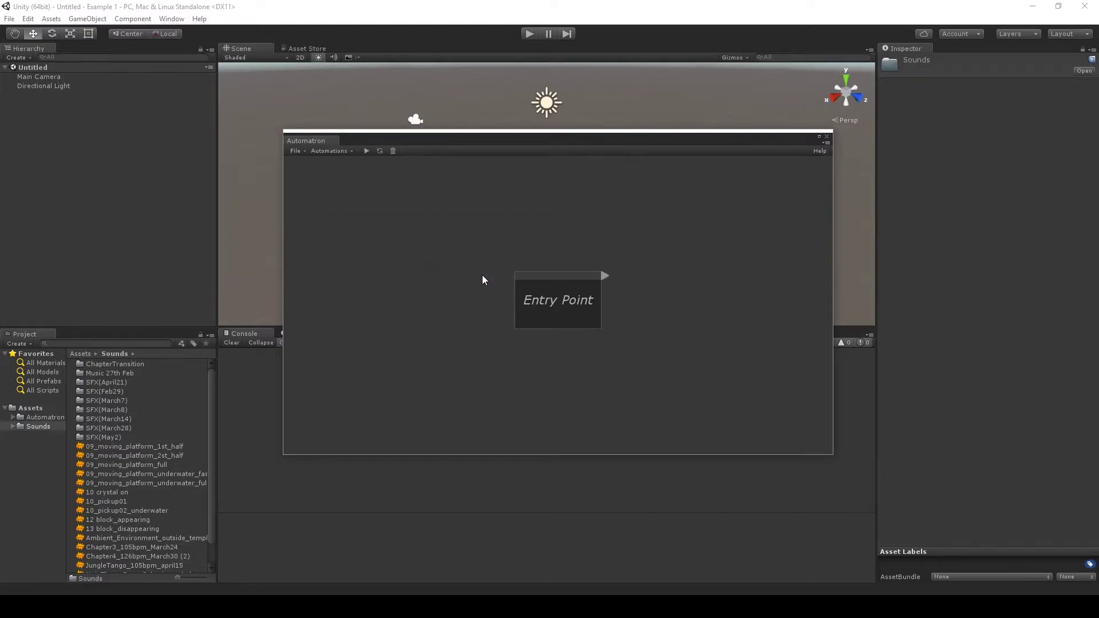
Step: Add an Asset Database Find Assets node to the graph beside the Entry Point
middle_click_drag(718, 279, 606, 279)
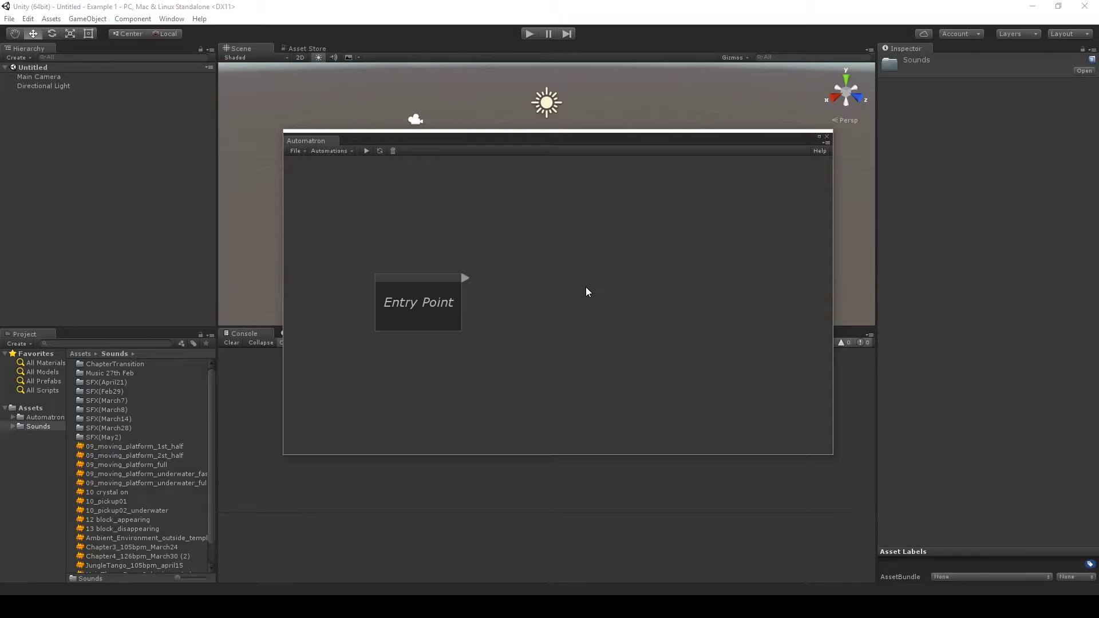
right_click(585, 292)
scroll(645, 387, "down", 1)
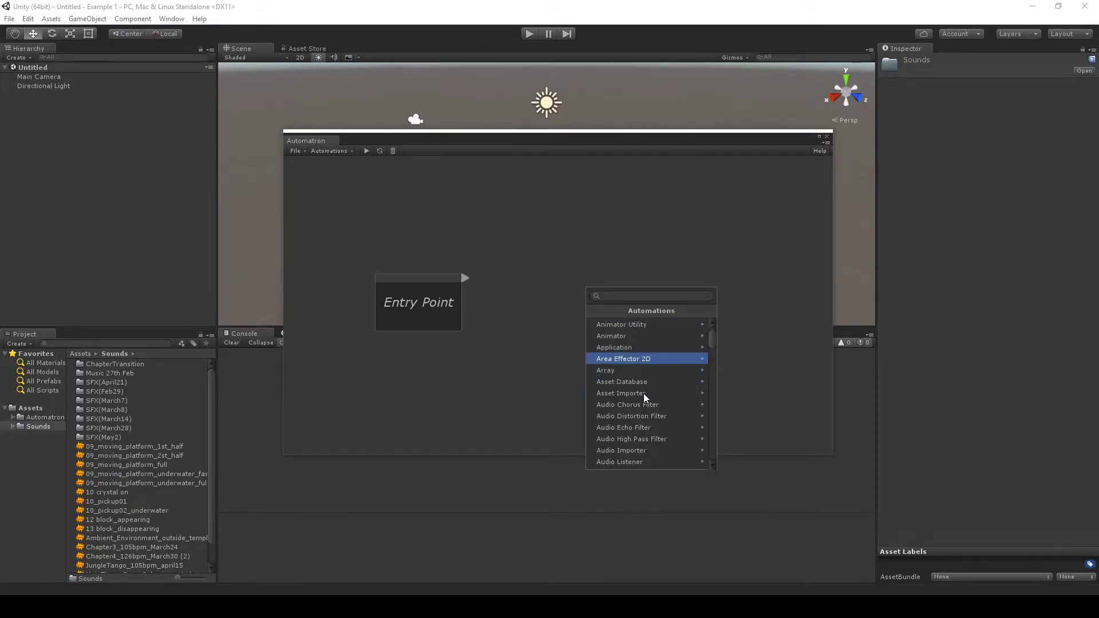
left_click(650, 384)
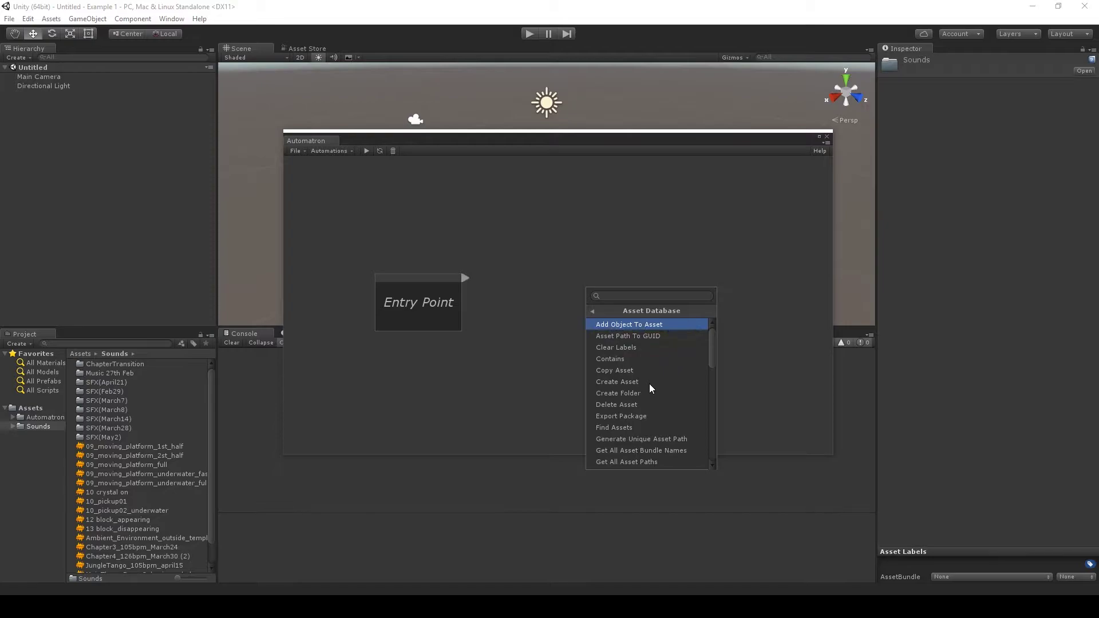
left_click(642, 431)
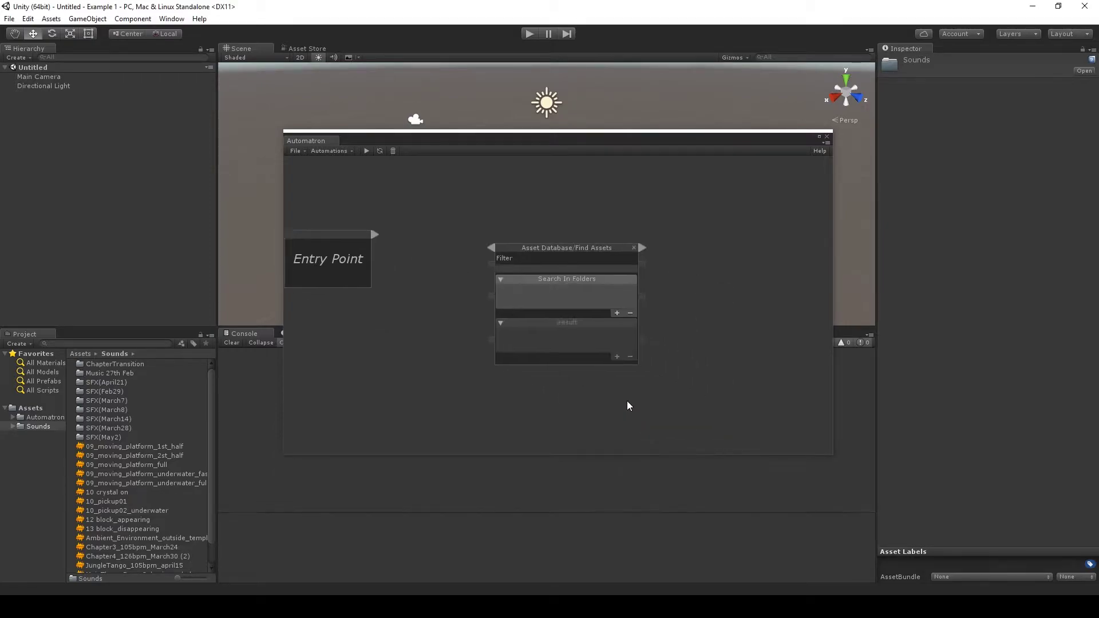
Step: Connect the Entry Point to the Find Assets node and set its Filter to t:AudioClip
left_click_drag(534, 241, 436, 231)
left_click(474, 253)
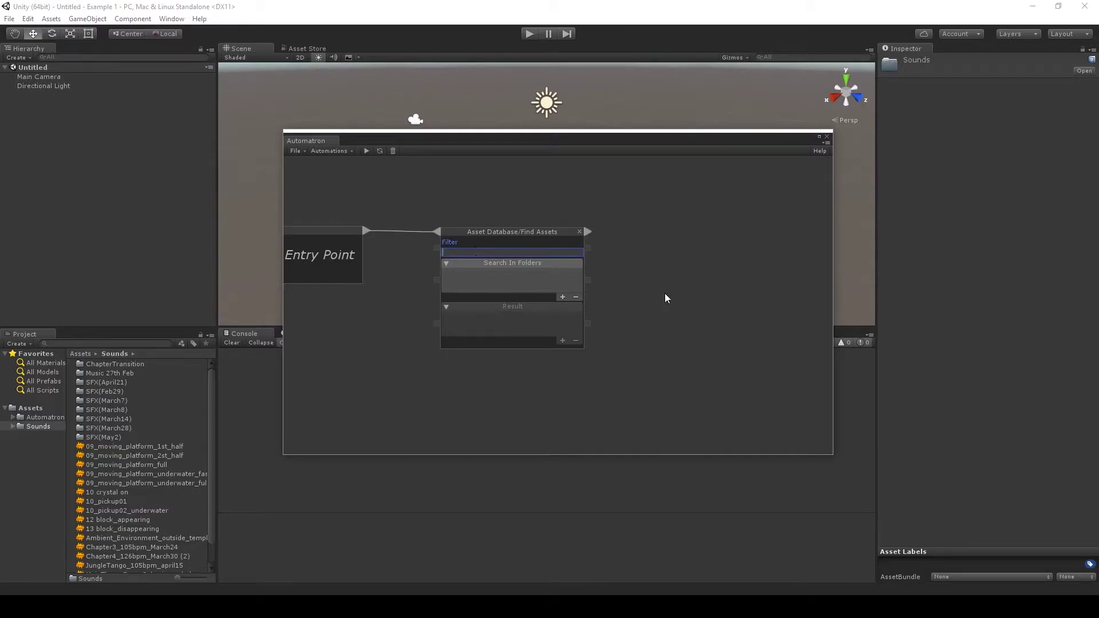
type("t:AudioClip")
Step: Run the automation and inspect the Result list of the Find Assets node
left_click(366, 150)
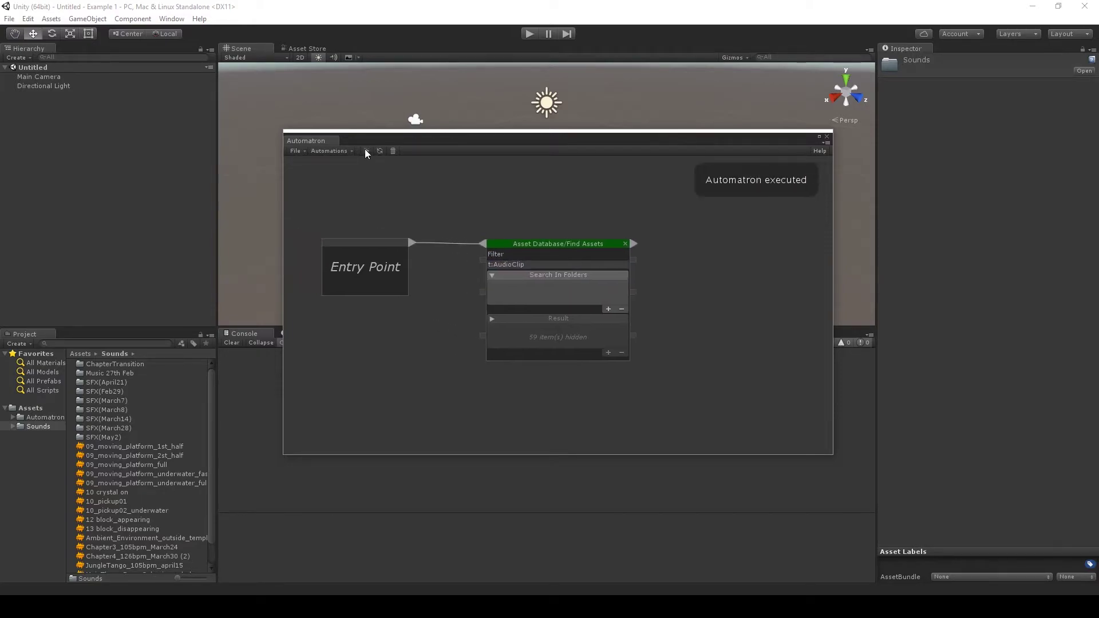
left_click(492, 318)
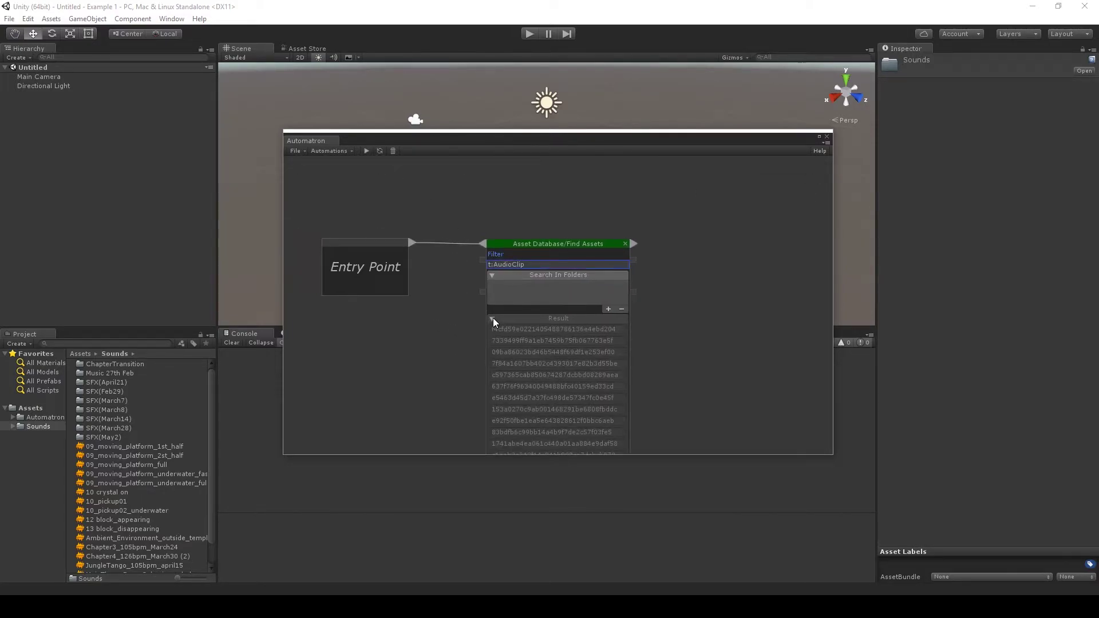
left_click(492, 319)
Step: Add a For Each node, connect it after Find Assets, and link the Find Assets Result to its Collection
left_click_drag(531, 247, 509, 247)
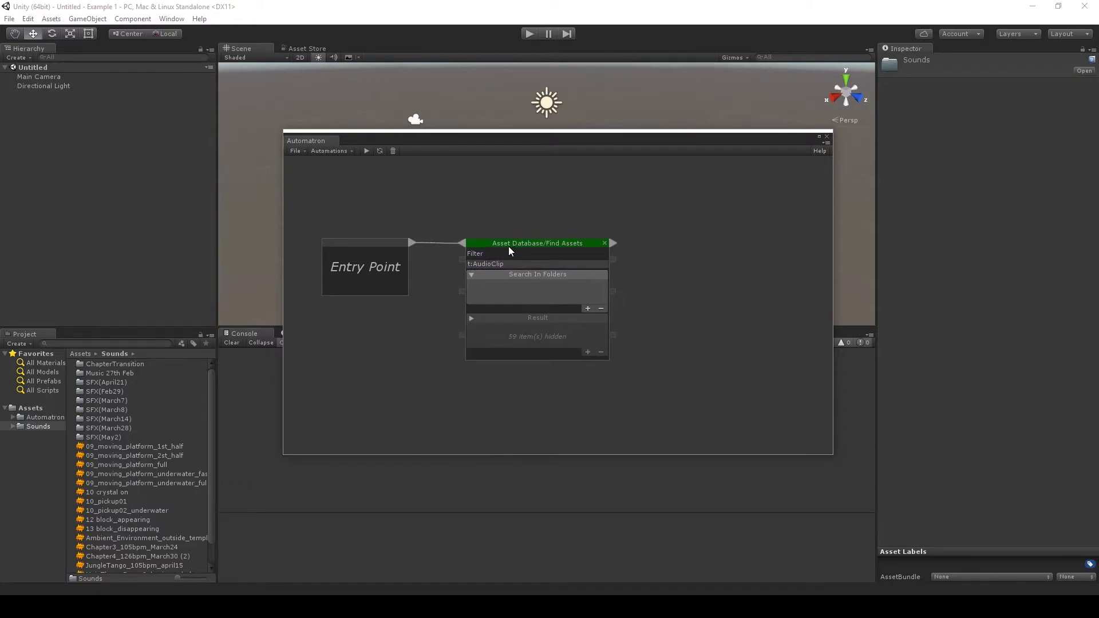
right_click(700, 255)
left_click(748, 383)
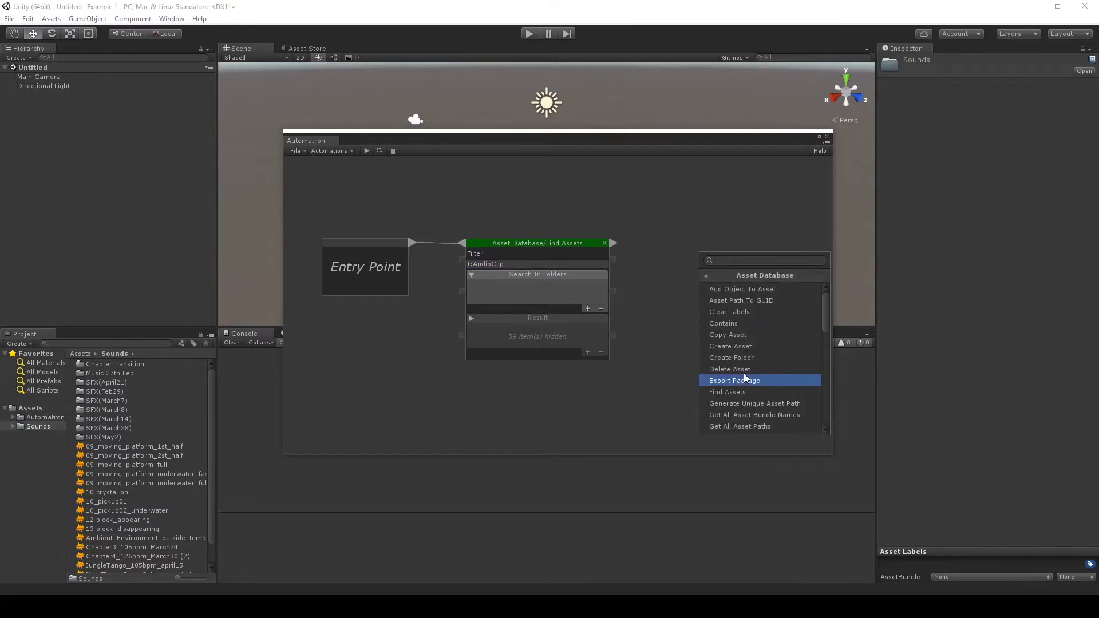
left_click(706, 275)
scroll(746, 354, "down", 10)
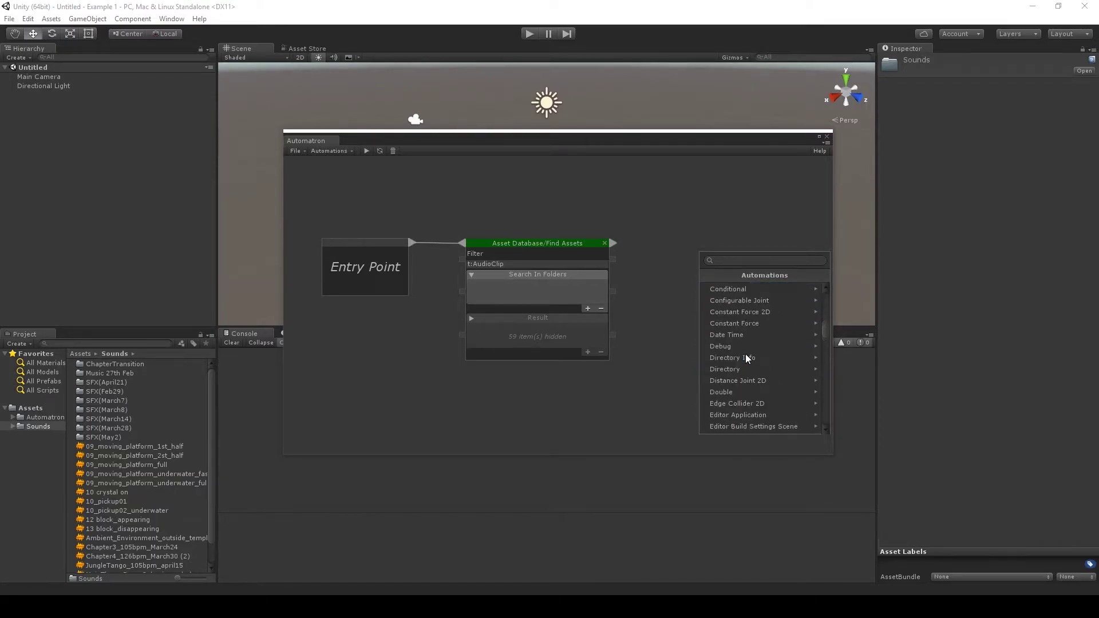
left_click(740, 369)
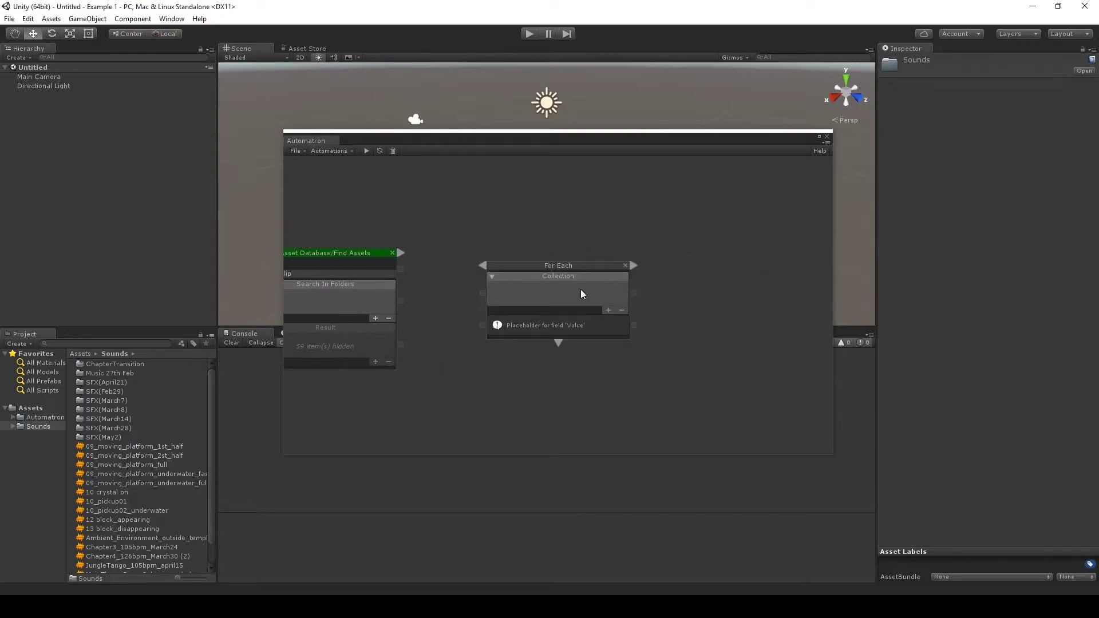
left_click_drag(400, 253, 401, 344)
Step: Add an Asset Database GUID To Asset Path node in the For Each loop branch, with the loop Value linked to Guid
right_click(631, 376)
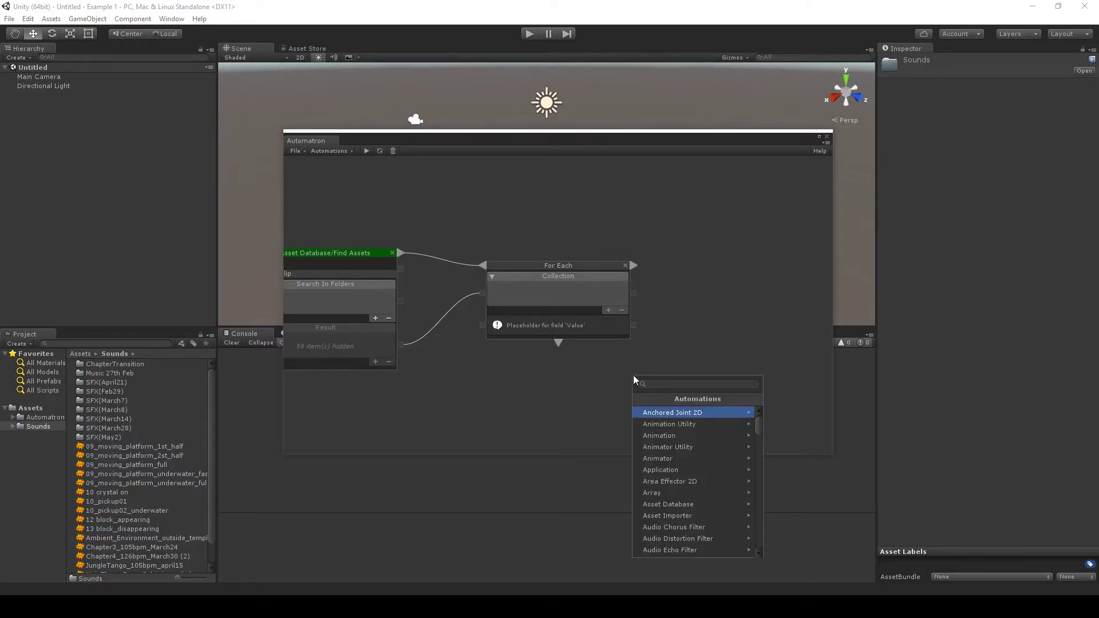
left_click(684, 505)
scroll(689, 479, "down", 4)
scroll(690, 475, "down", 4)
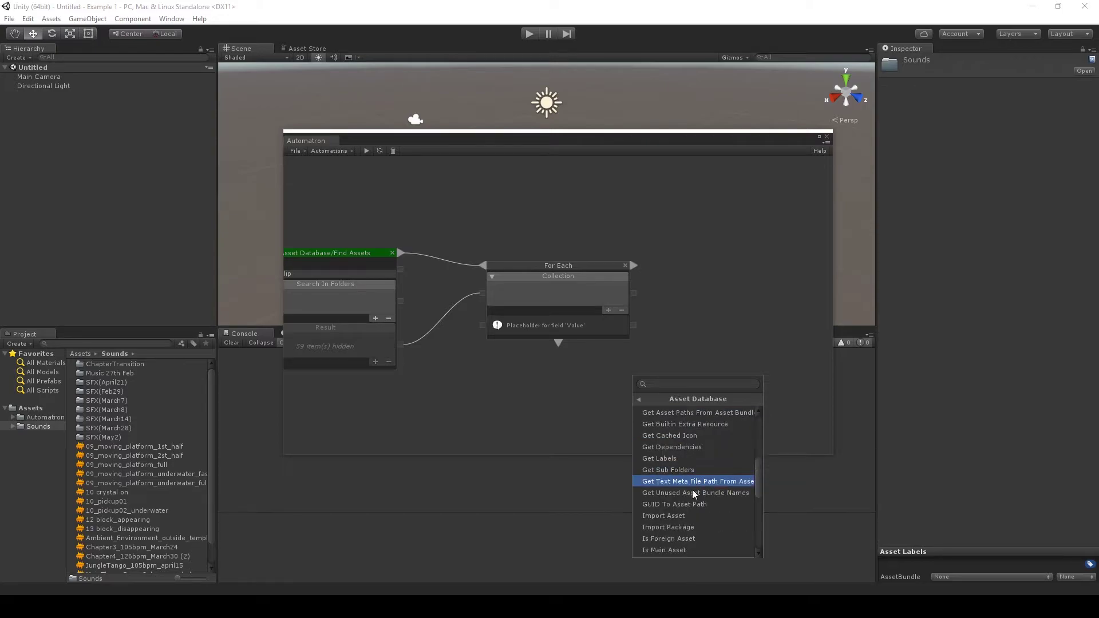
left_click(689, 503)
left_click_drag(499, 278, 523, 278)
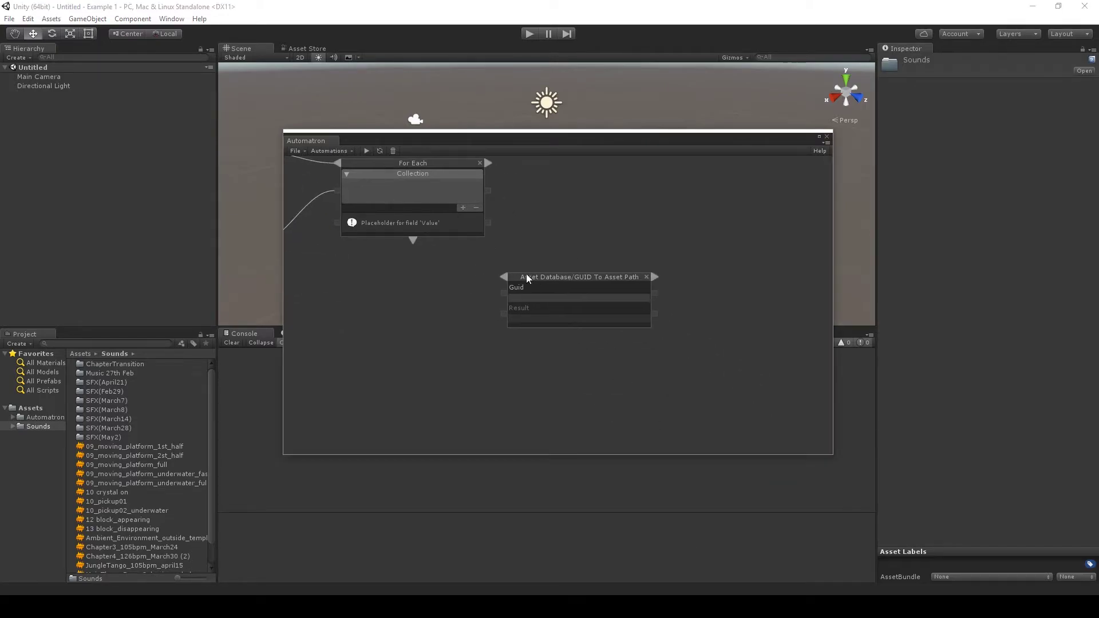
left_click_drag(486, 225, 415, 246)
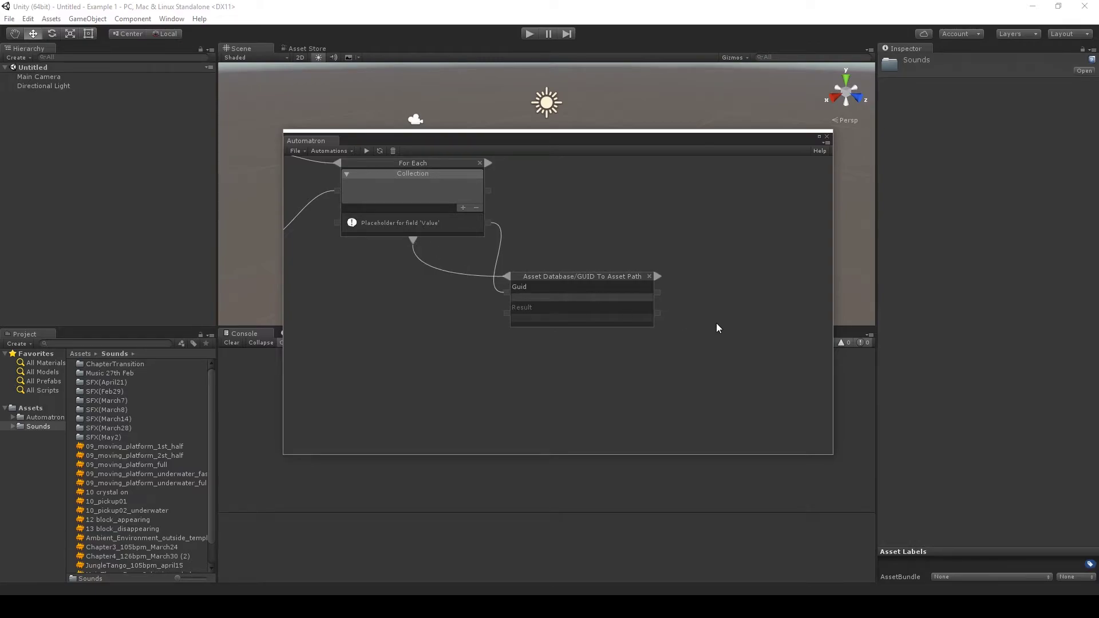
Step: Add an Asset Importer Get At Path node after GUID To Asset Path and link that node's Result to Path
middle_click_drag(721, 279, 635, 279)
right_click(664, 276)
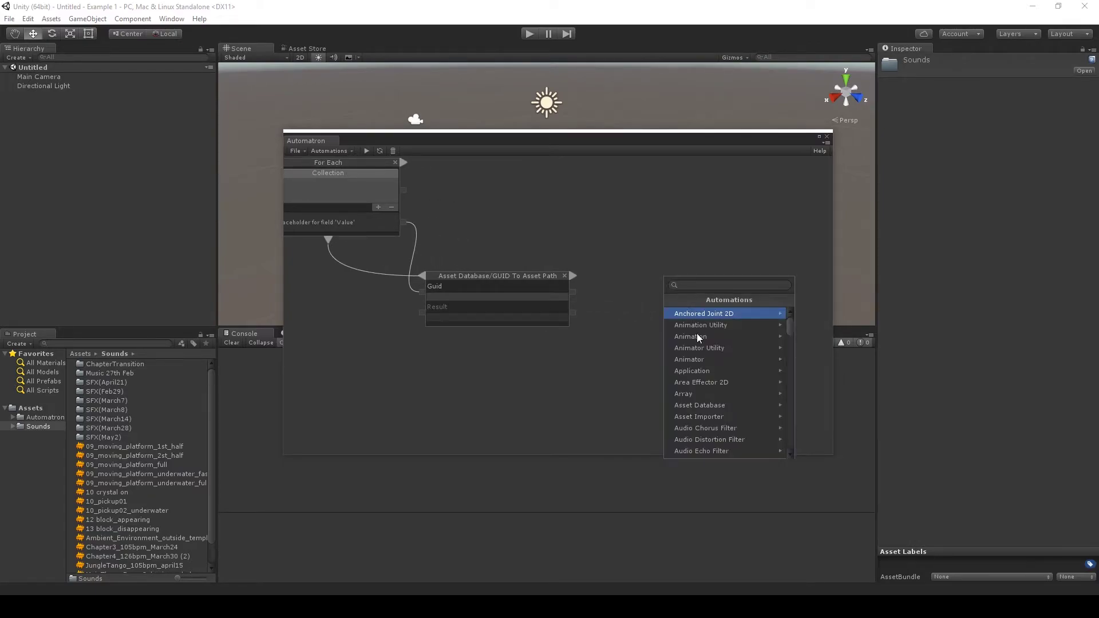
left_click(715, 416)
left_click(711, 361)
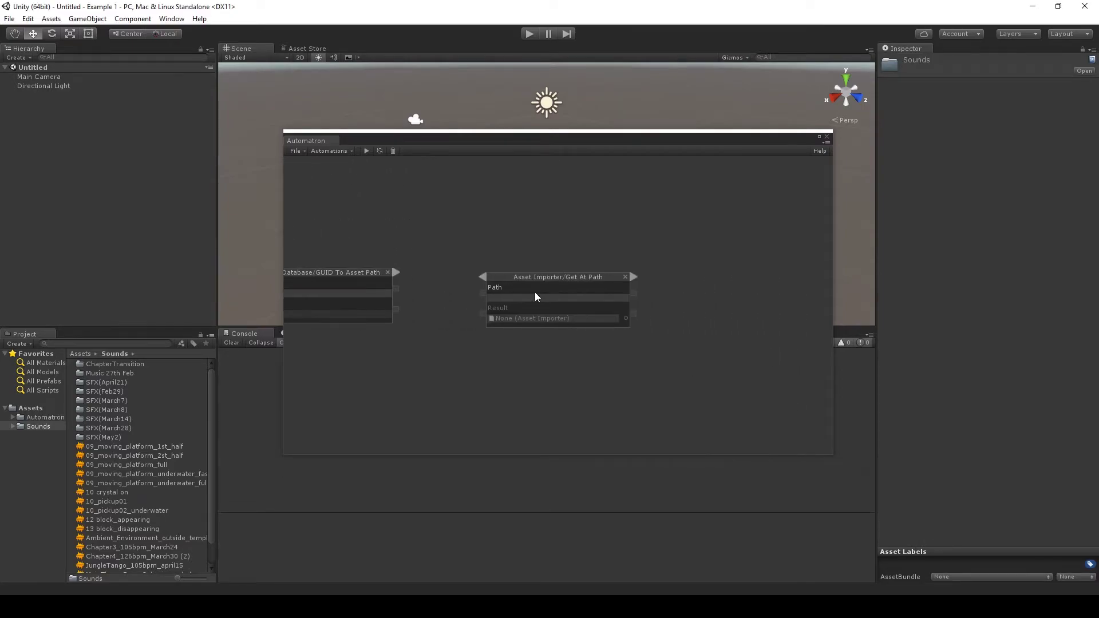
left_click_drag(400, 272, 486, 276)
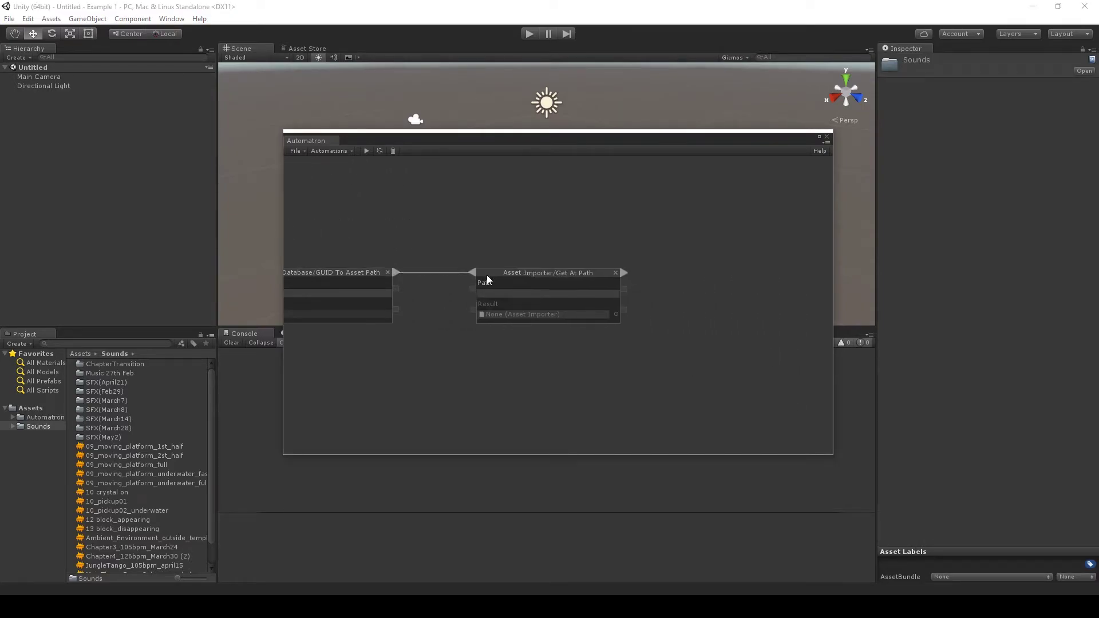
middle_click_drag(403, 319, 478, 317)
left_click_drag(471, 309, 539, 286)
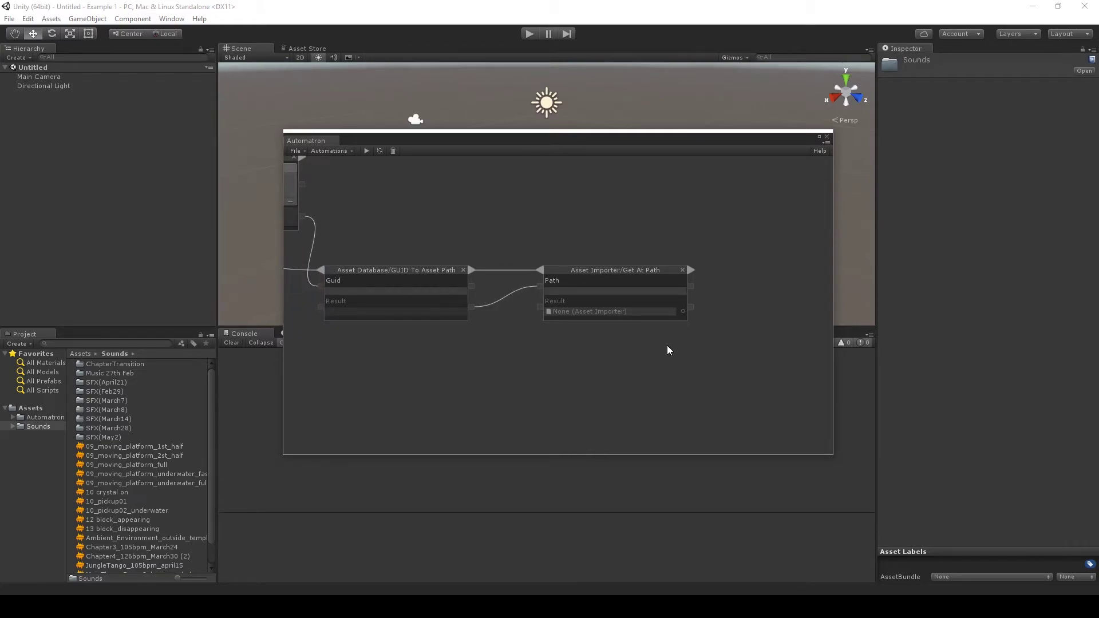
Step: Add an Audio Importer Get Load In Background node after Get At Path and link the importer Result to its Instance
middle_click_drag(672, 350, 522, 340)
right_click(598, 258)
scroll(647, 372, "down", 1)
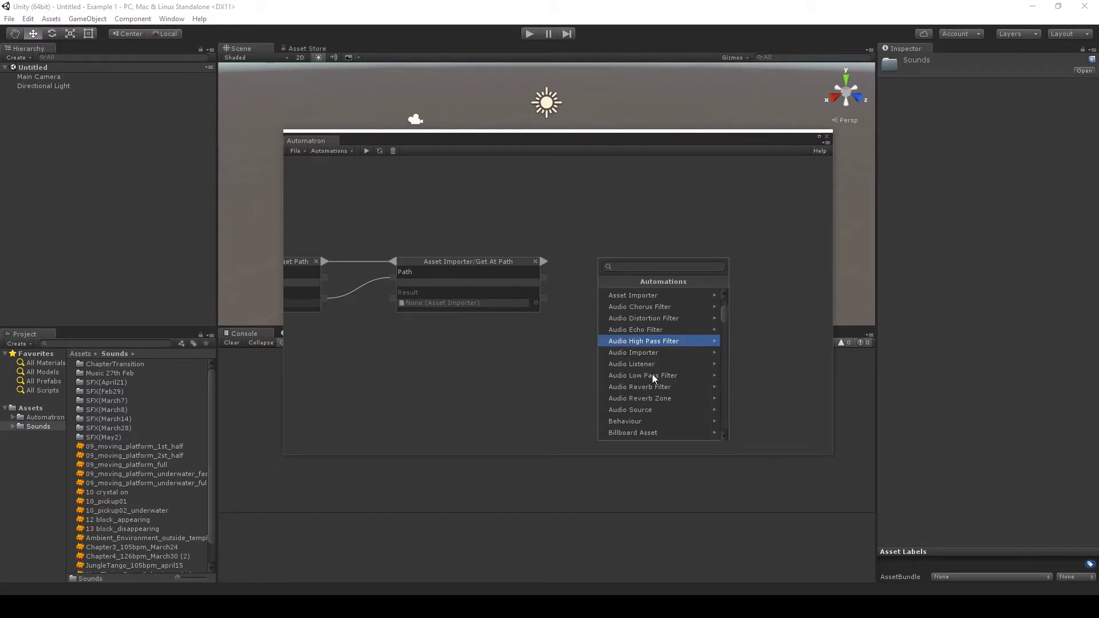
left_click(628, 355)
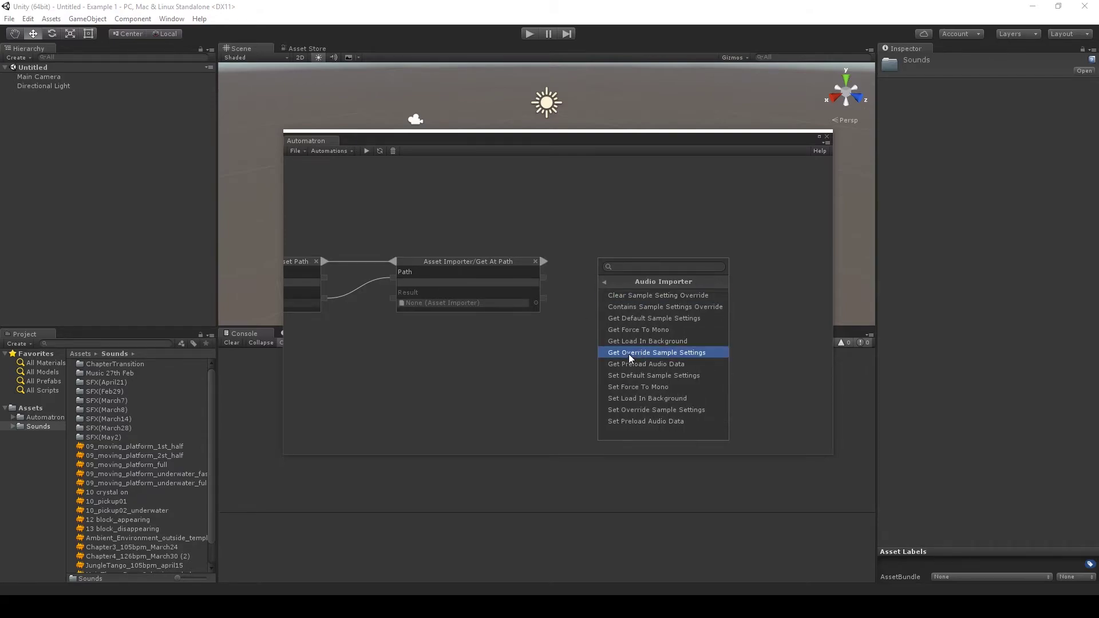
left_click(666, 342)
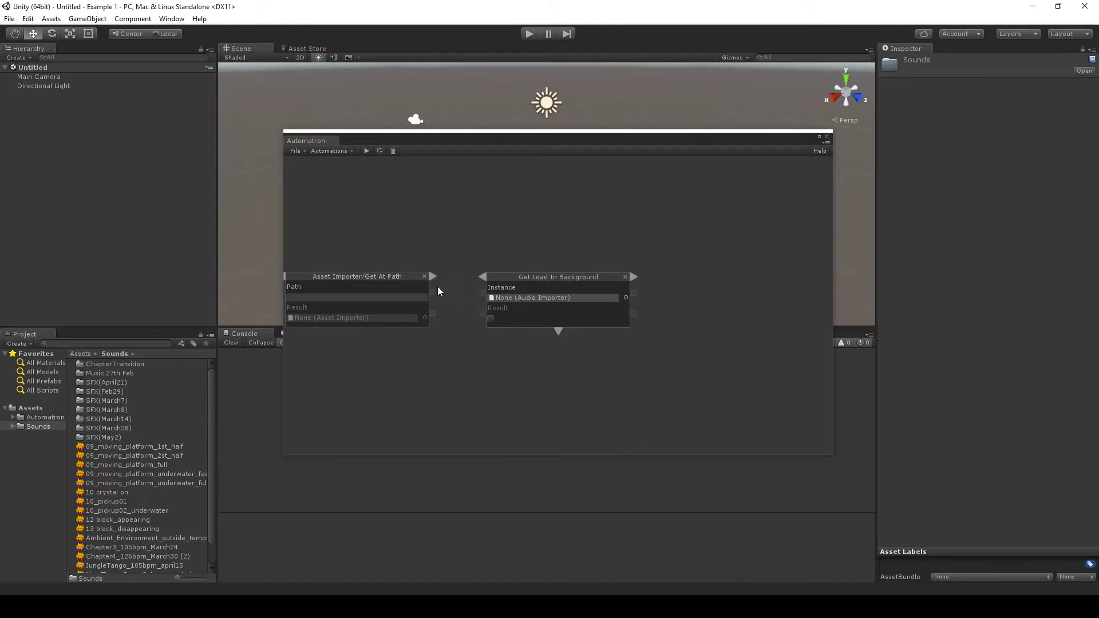
left_click_drag(433, 277, 480, 278)
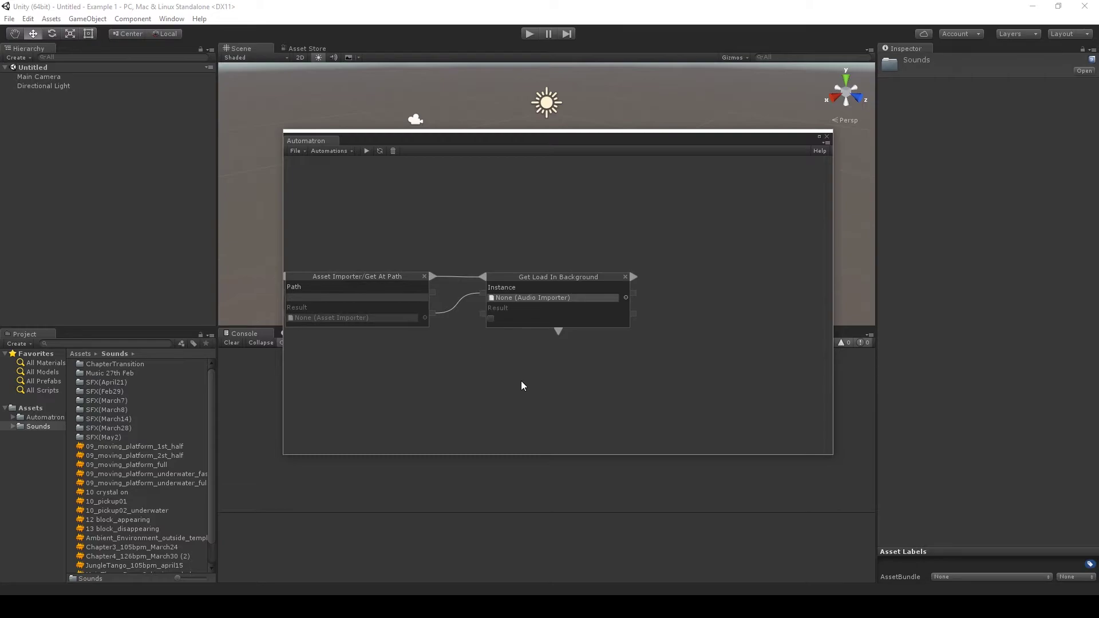
Step: Add an Audio Importer Set Load In Background node to the graph
right_click(617, 376)
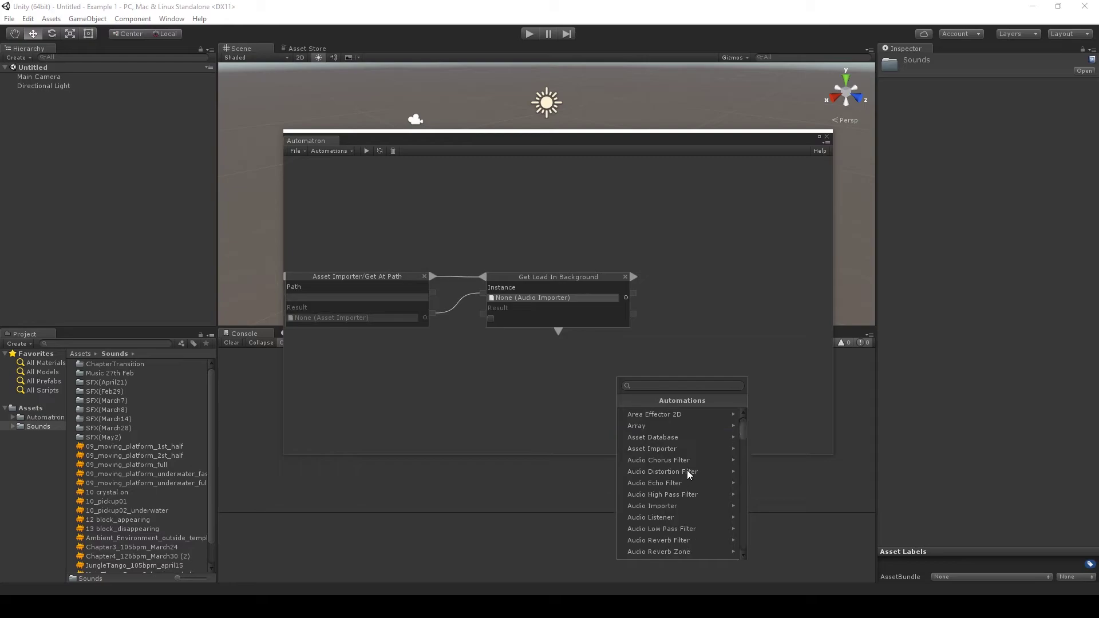
left_click(692, 506)
left_click(681, 516)
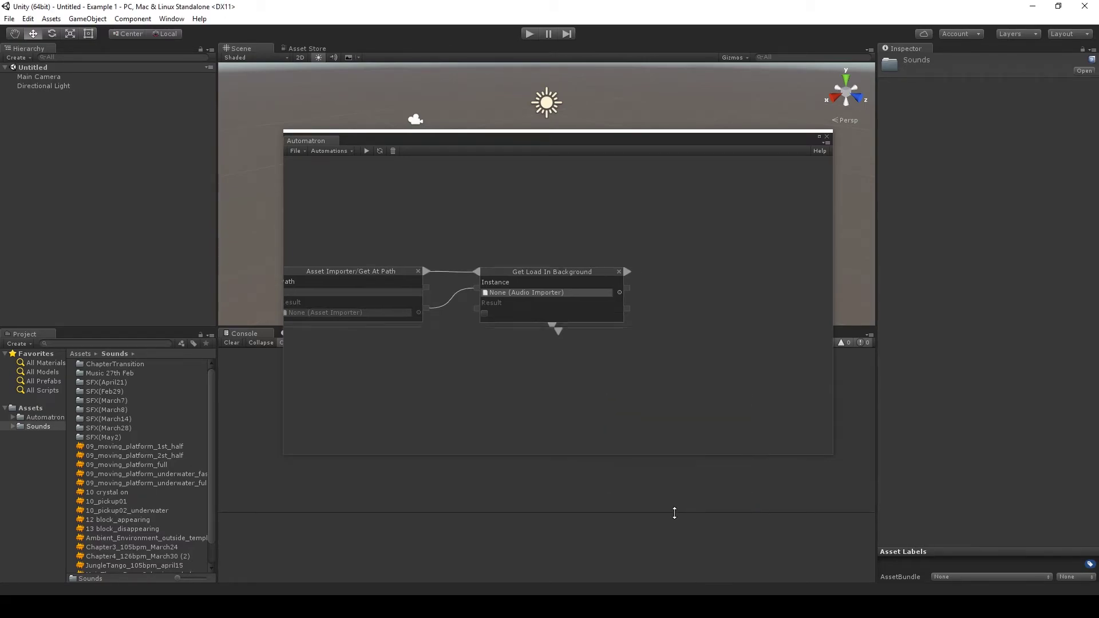
Step: Wire Set Load In Background to the Get Load In Background node's conditional branch and Instance, and enable its Value
left_click_drag(429, 228, 553, 272)
left_click_drag(505, 189, 579, 261)
left_click(522, 306)
Step: Add an Asset Importer Save And Reimport node after Set Load In Background and link their Instance fields
middle_click_drag(757, 283, 611, 281)
right_click(617, 267)
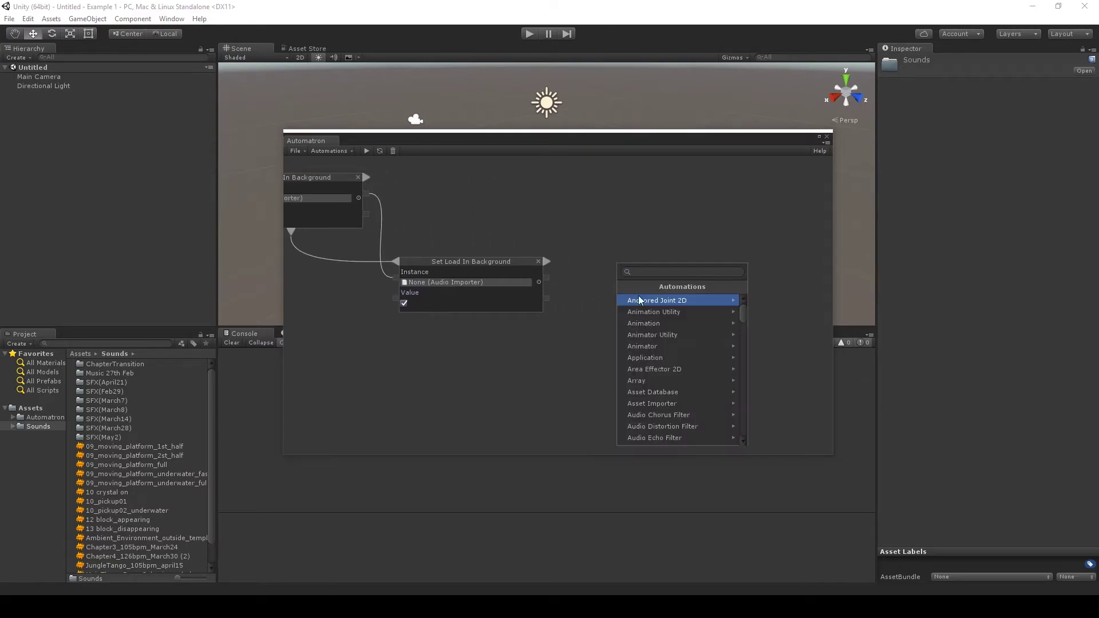
left_click(670, 400)
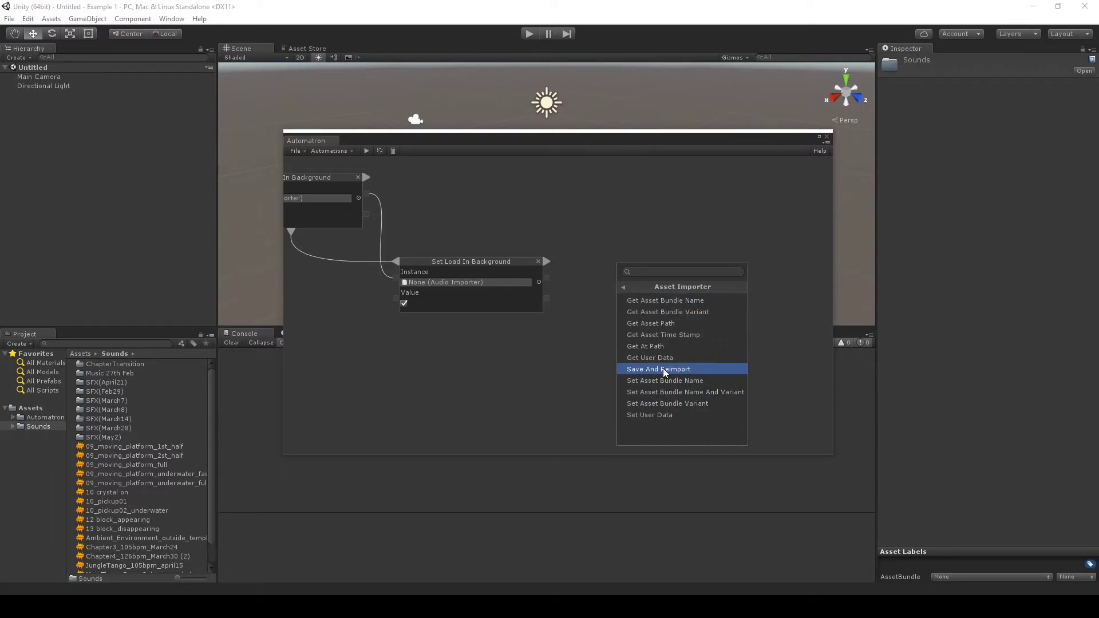
left_click(663, 369)
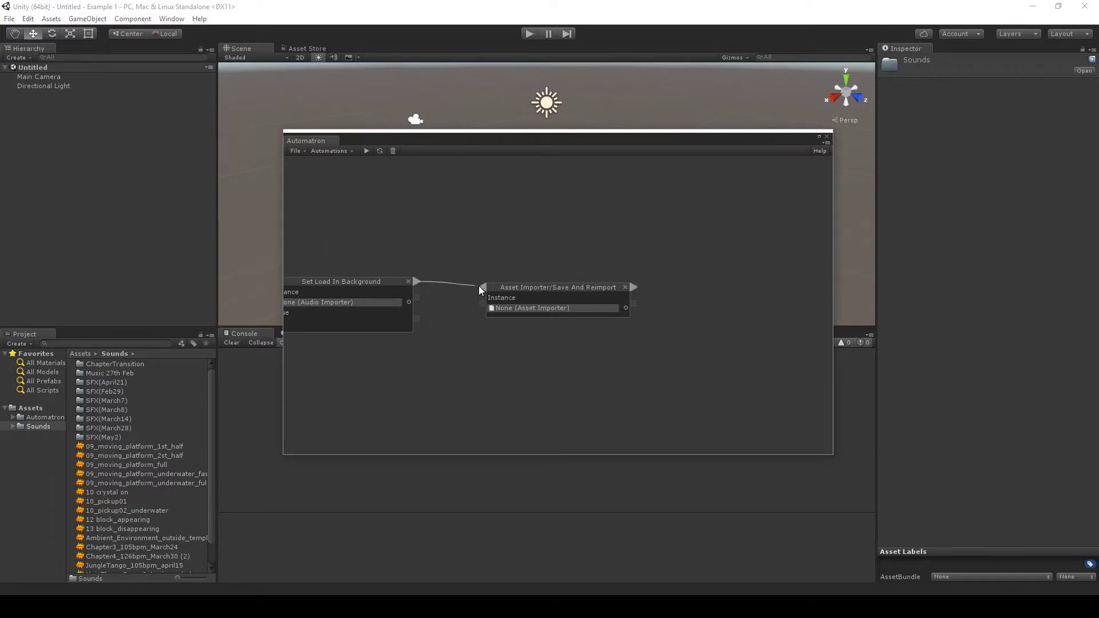
left_click_drag(502, 289, 479, 301)
Step: Review the connected node chain and run the complete automation on the audio clips
middle_click_drag(370, 232, 650, 254)
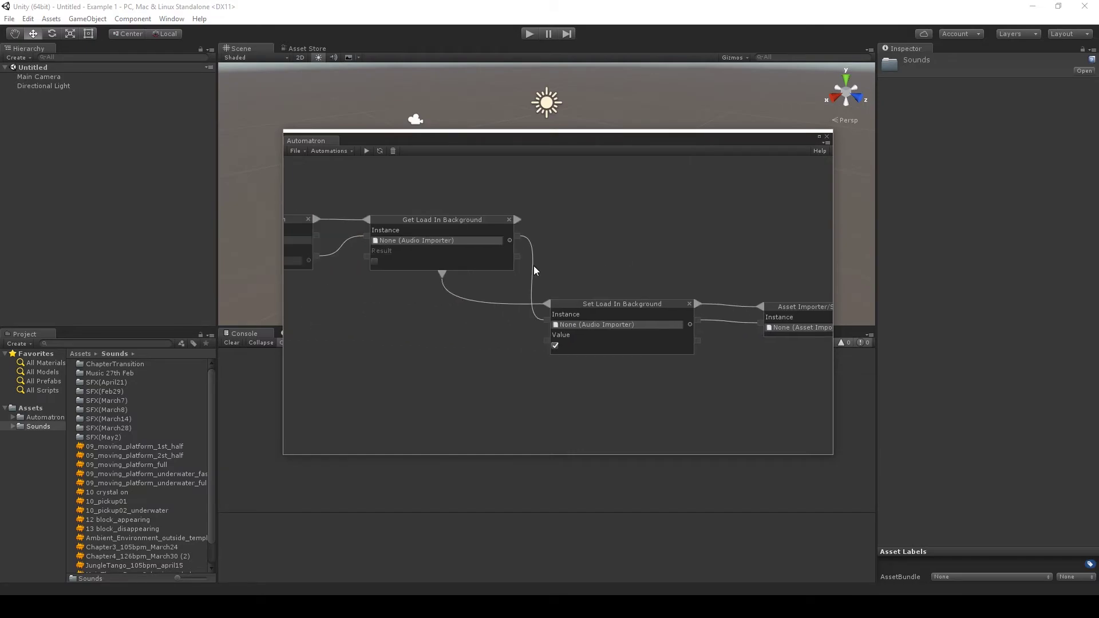
middle_click_drag(388, 319, 431, 319)
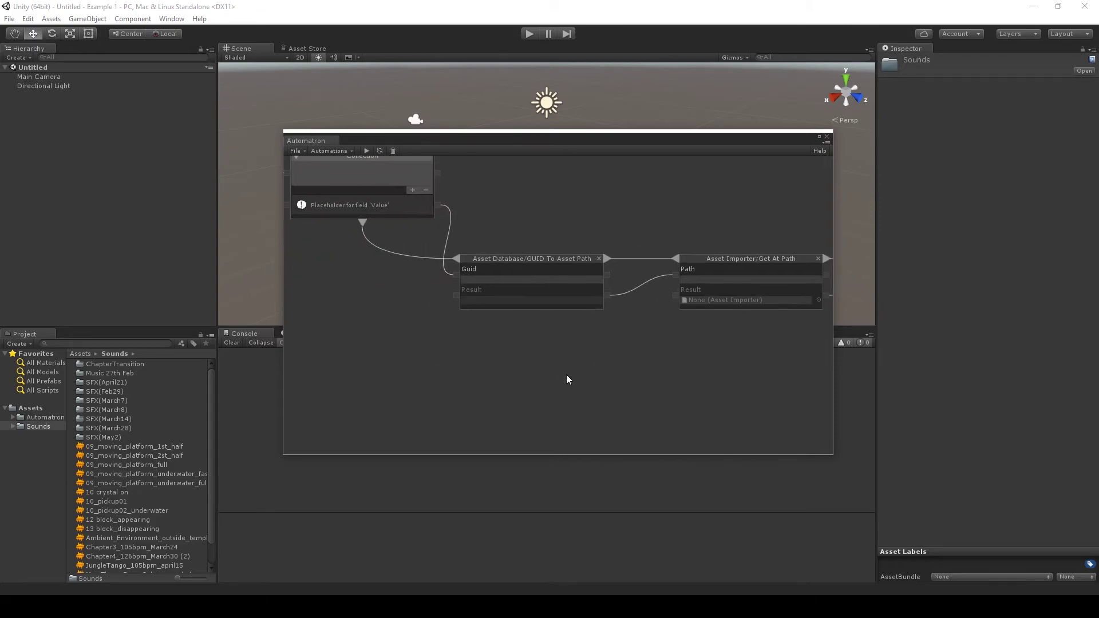
left_click(364, 151)
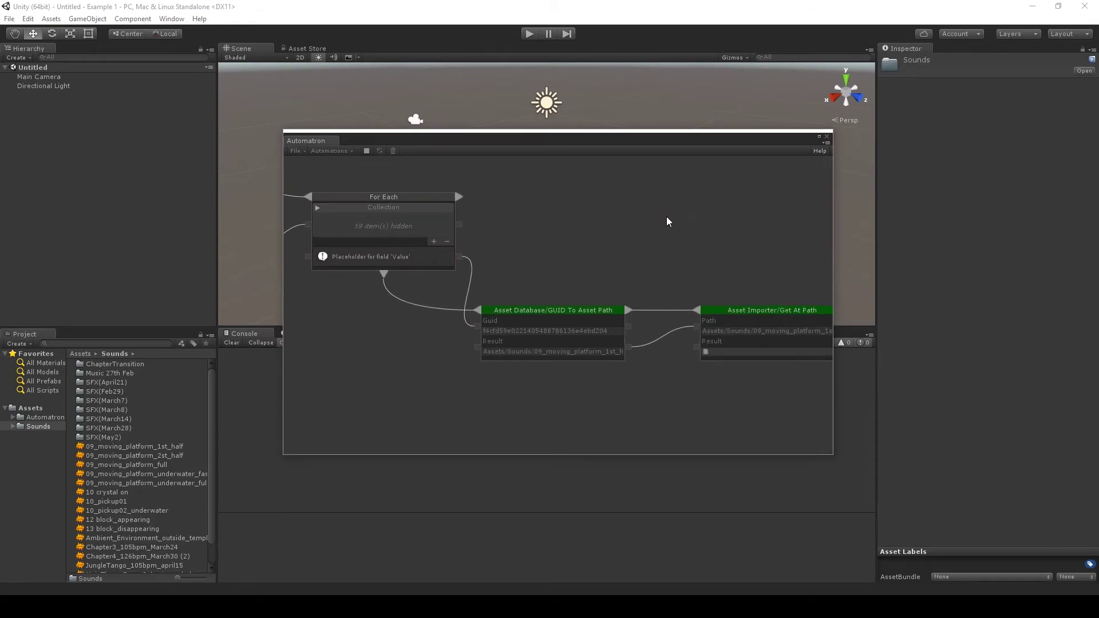